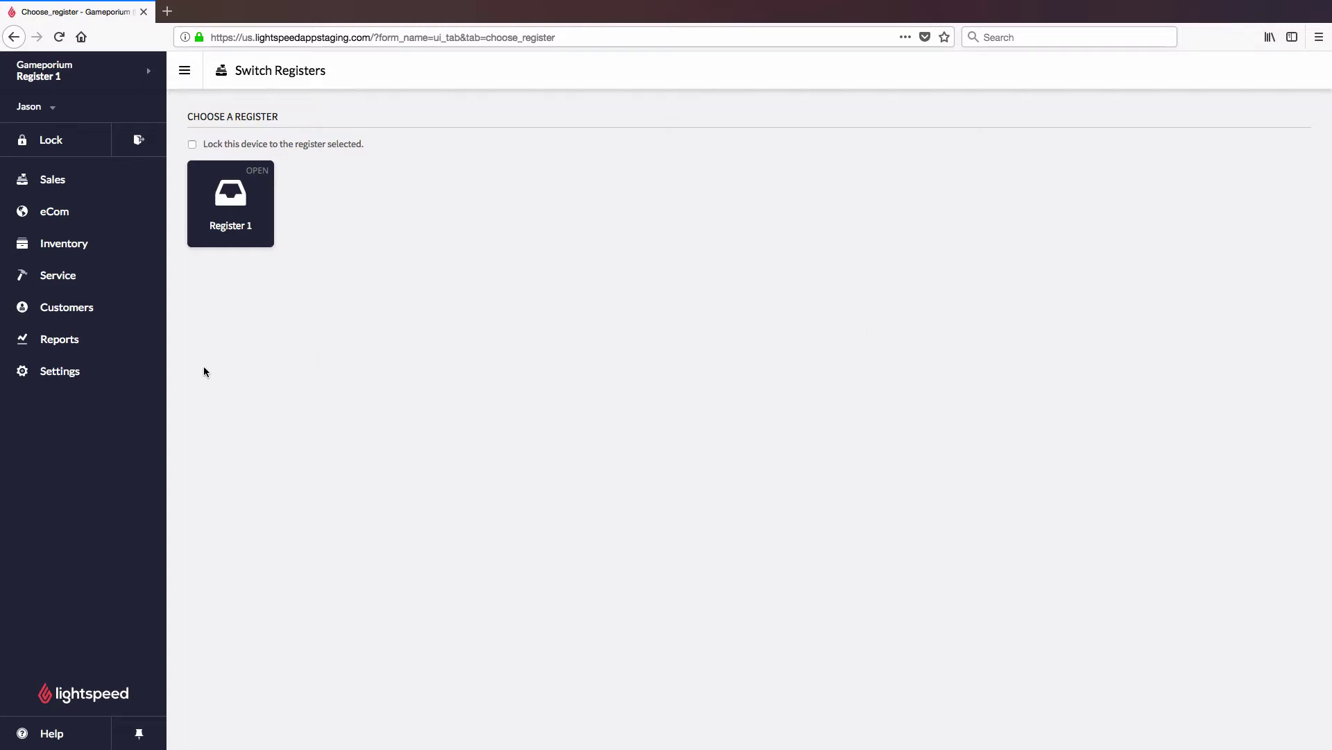
Begin adding a payment gateway under Settings > Payment Processing and list the available gateways
left_click(122, 374)
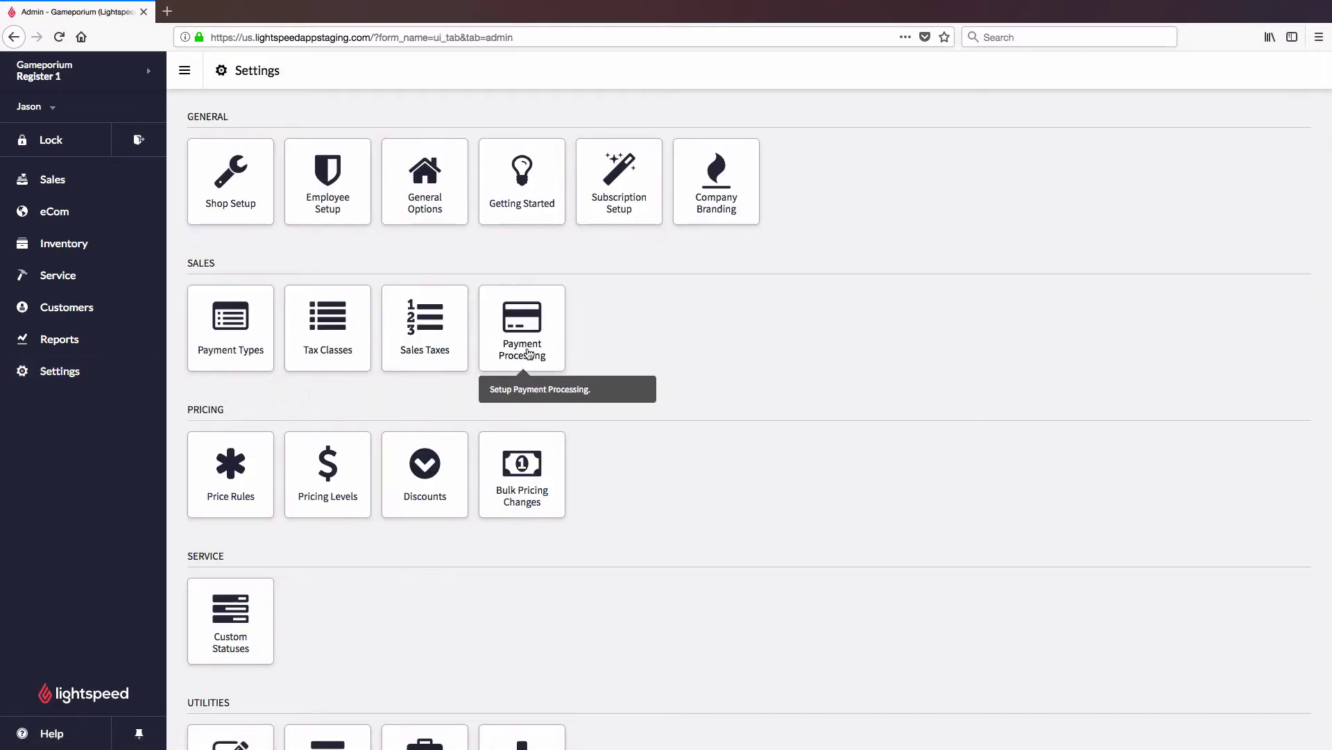
left_click(553, 342)
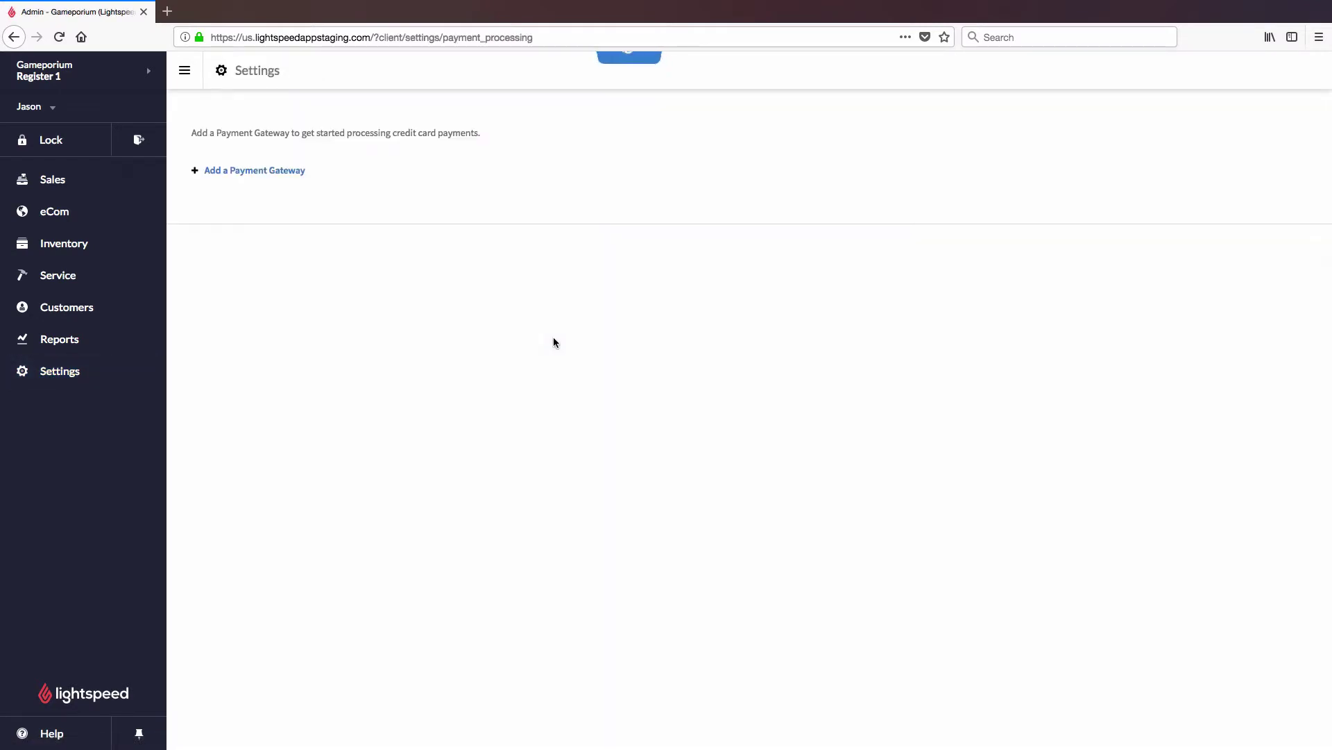
left_click(279, 177)
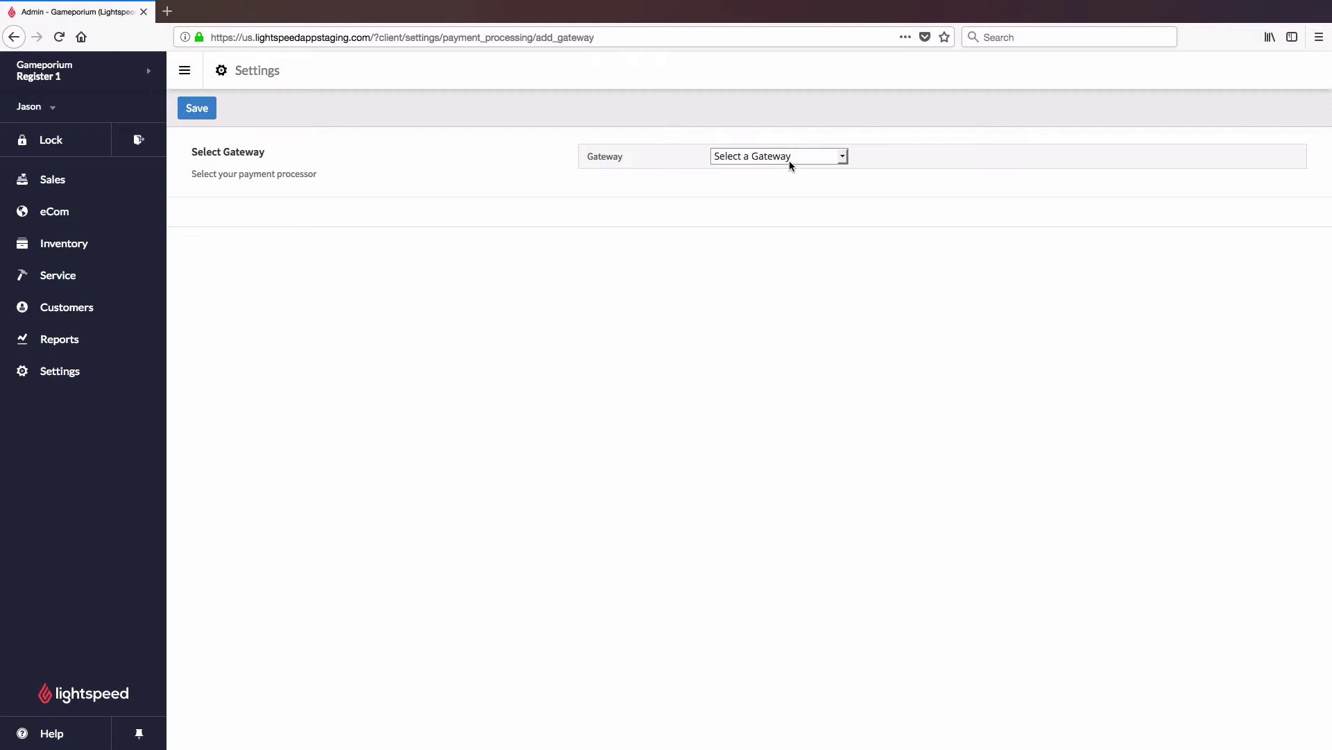
left_click(838, 157)
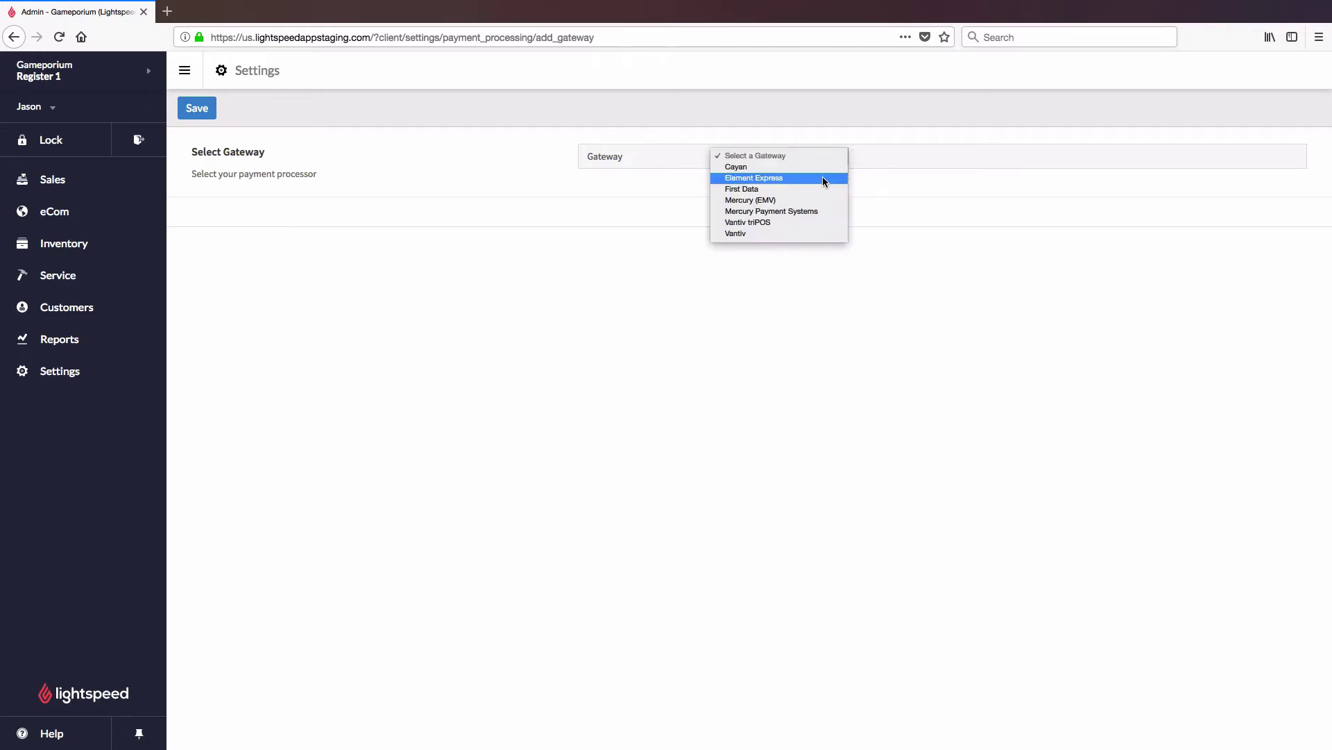
Select Vantiv triPOS as the gateway and name the configuration 'triPOS'
left_click(797, 221)
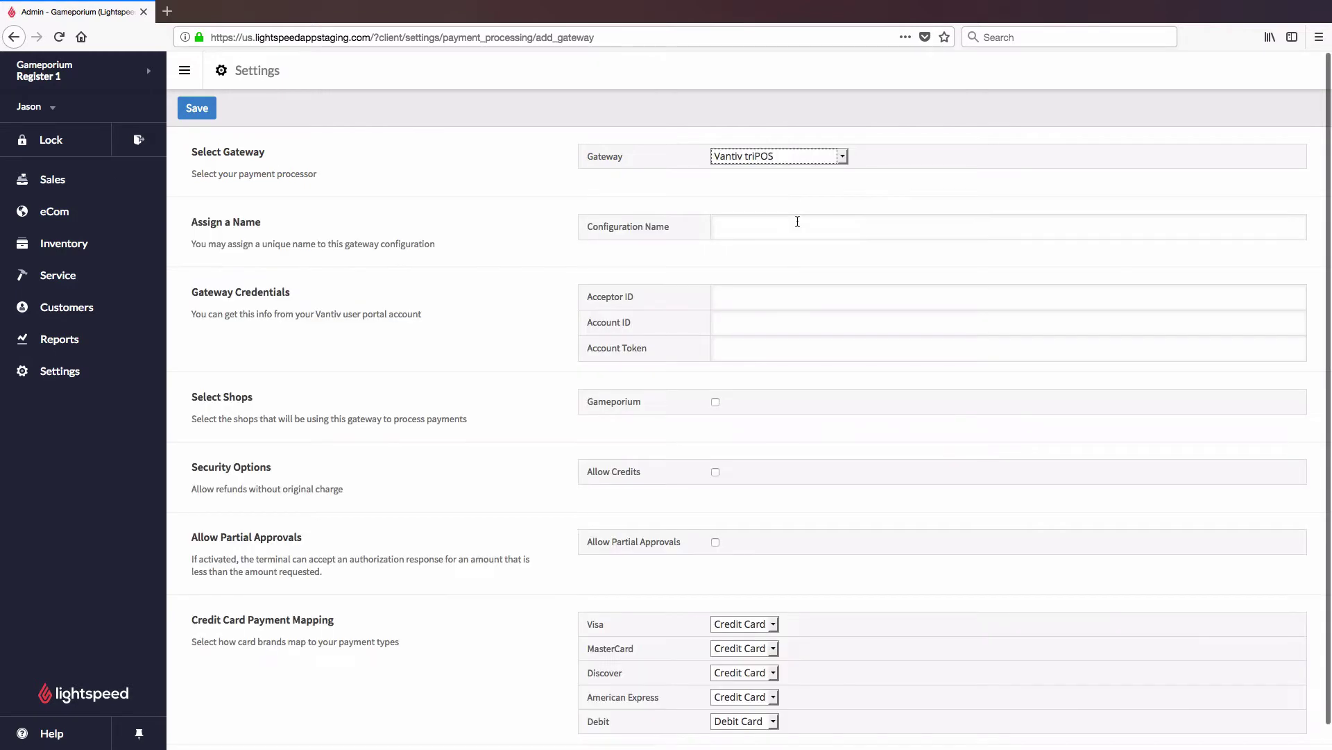
left_click(799, 223)
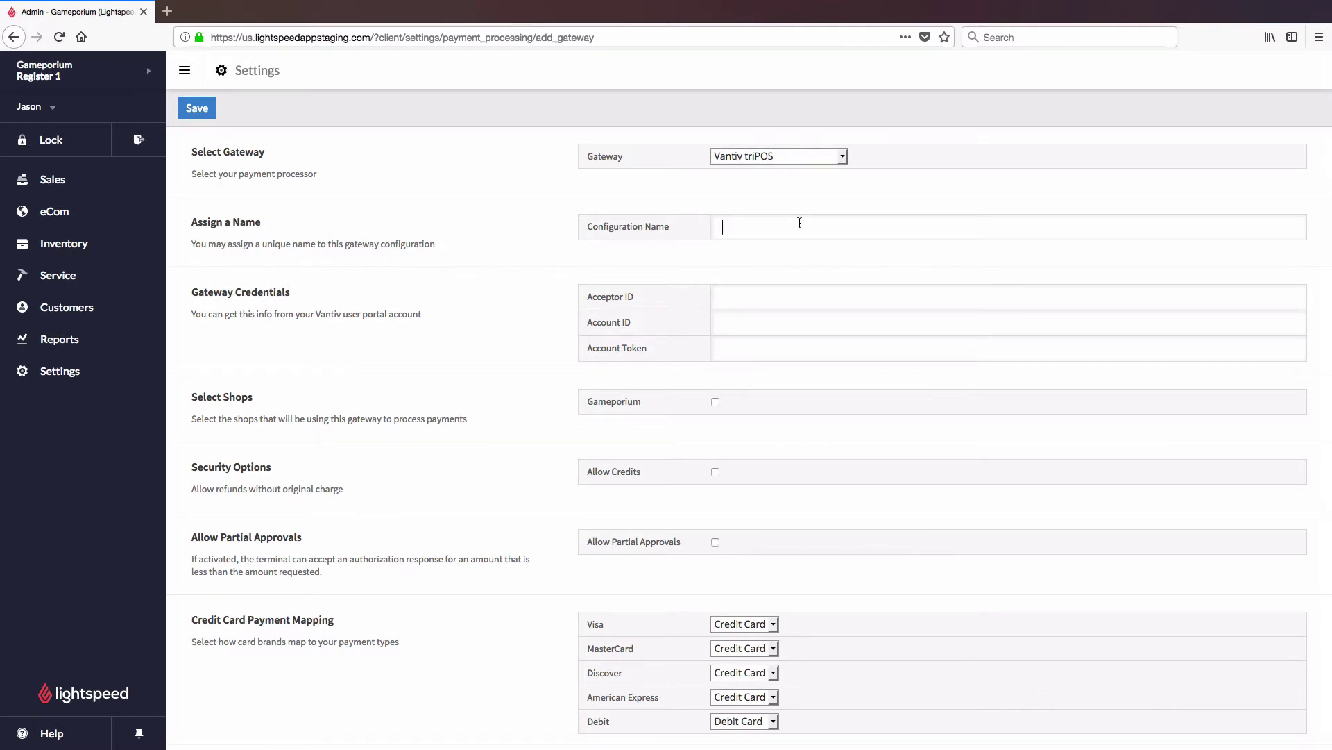
type("triPOS")
Paste the Acceptor ID, Account ID and Account Token credentials into their fields
left_click(809, 294)
key("super+v")
key("super+v")
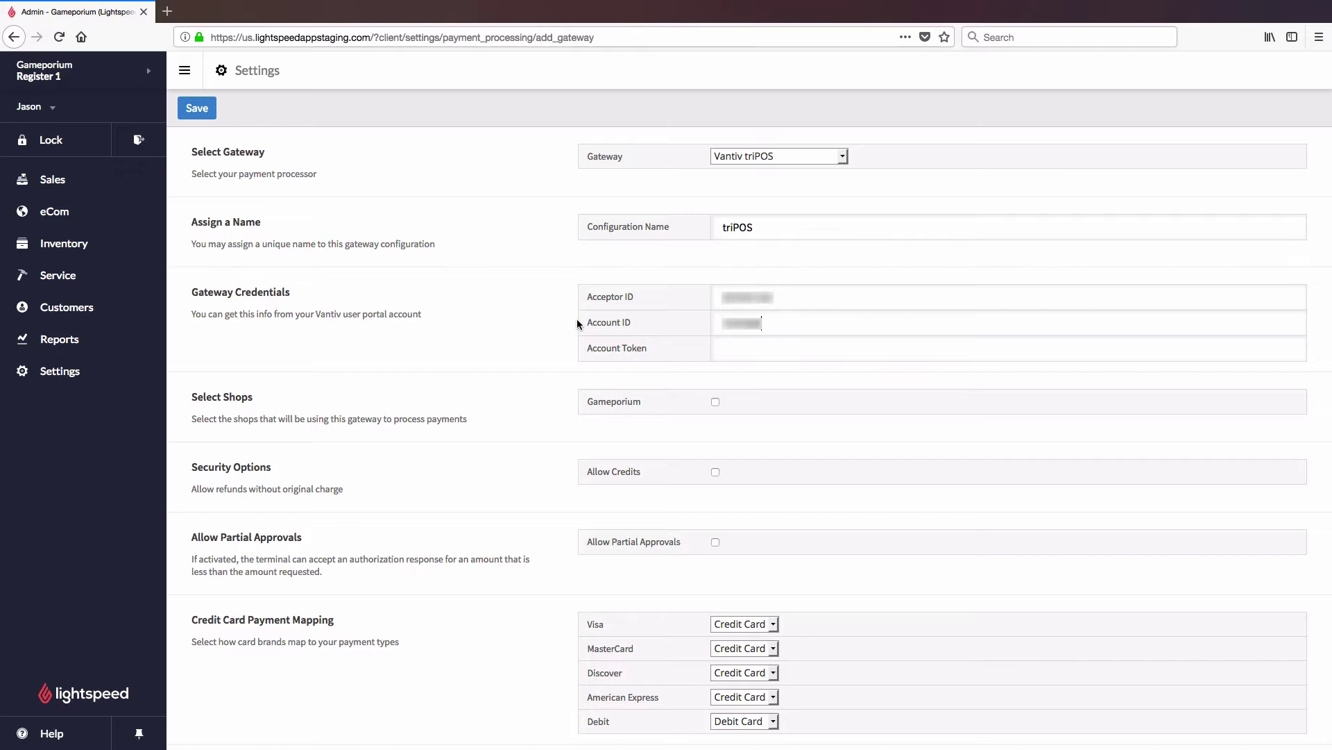
key("Tab")
key("super+v")
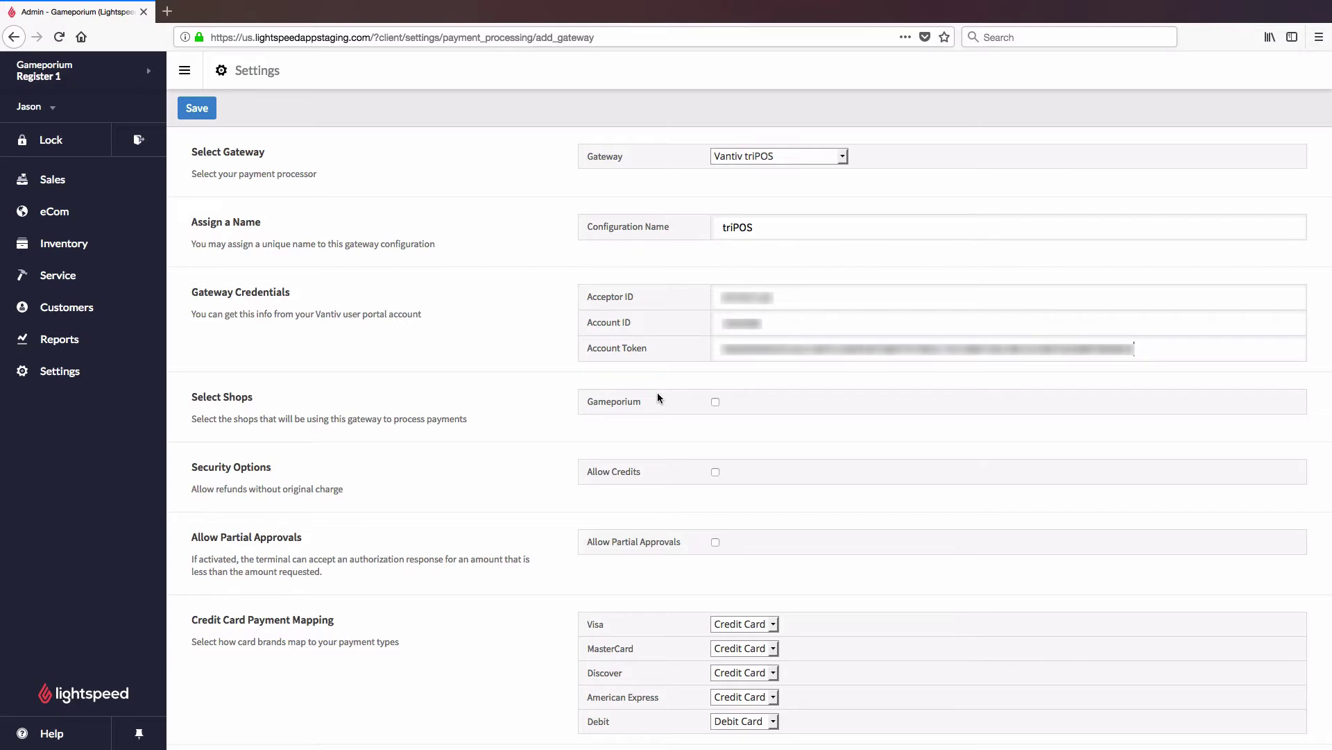
Enable the triPOS gateway for Gameporium with Allow Credits and Allow Partial Approvals checked, then save
left_click(715, 402)
left_click(717, 473)
left_click(716, 542)
scroll(756, 543, "down", 1)
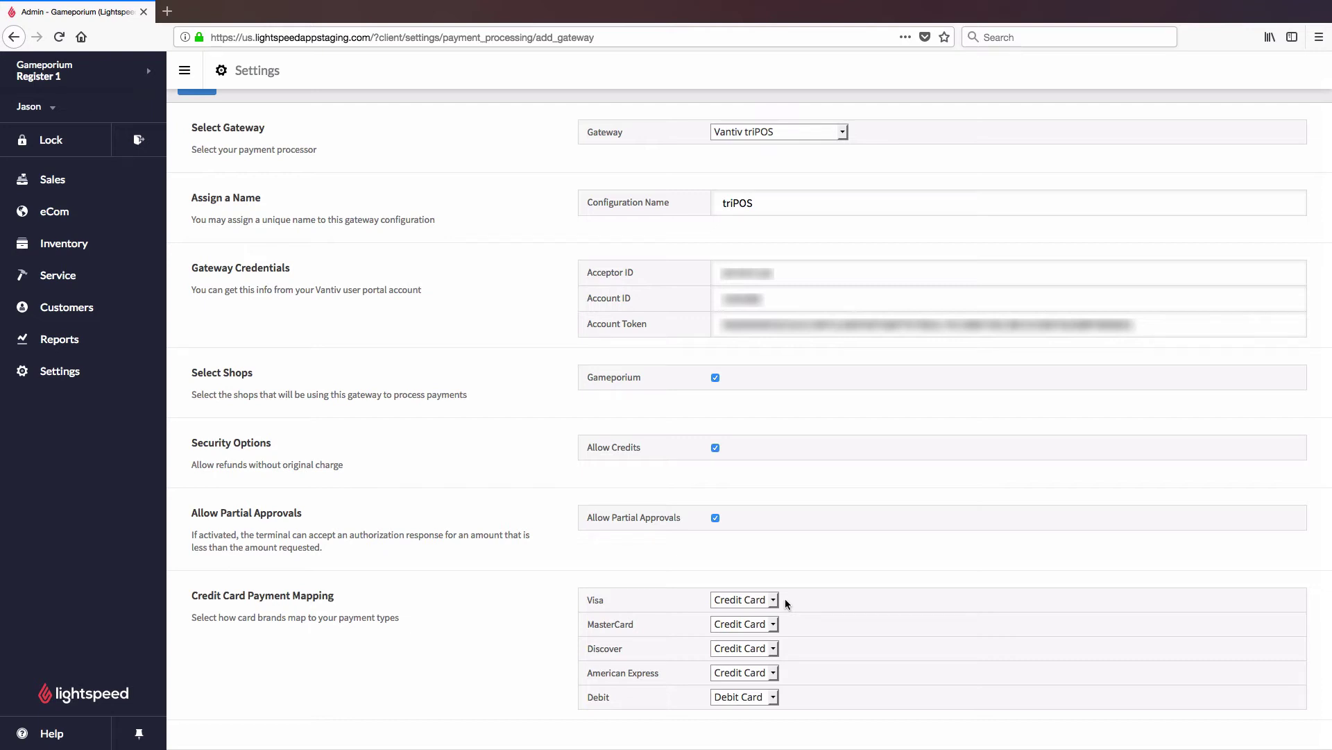
scroll(785, 598, "up", 1)
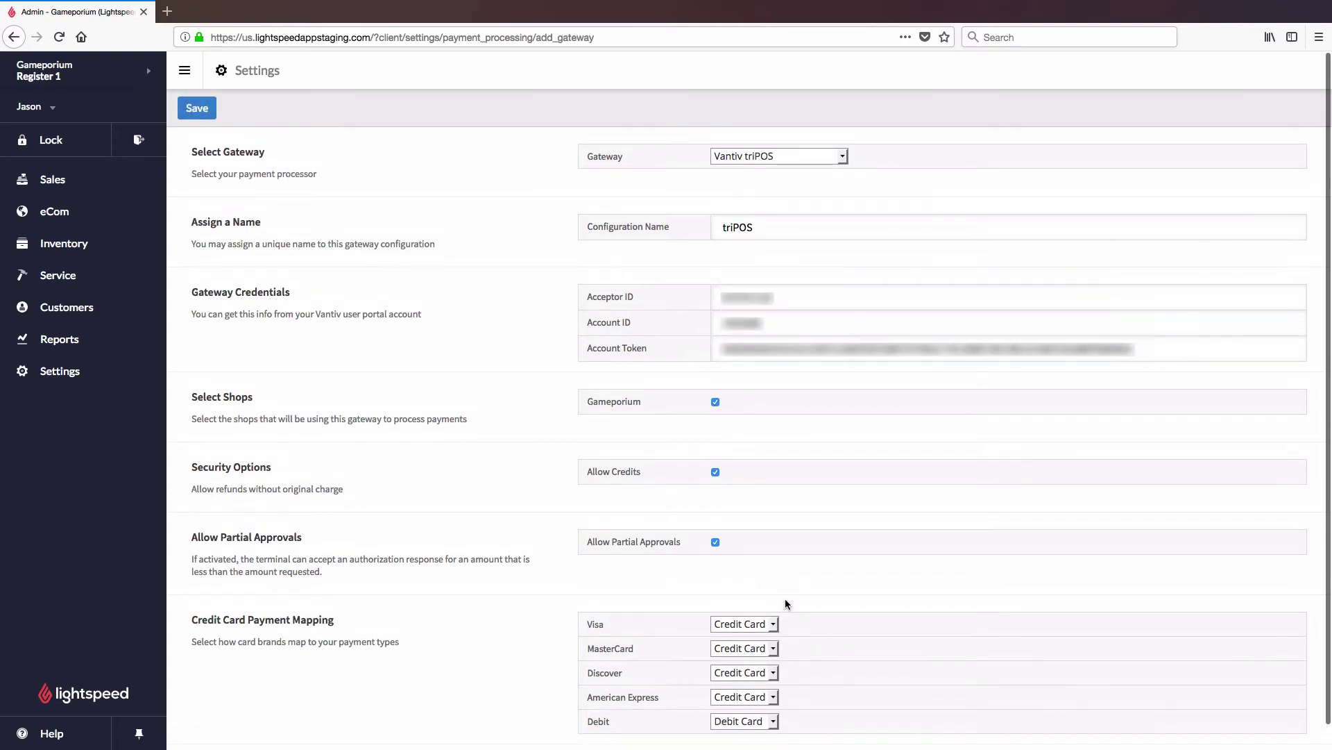
left_click(197, 109)
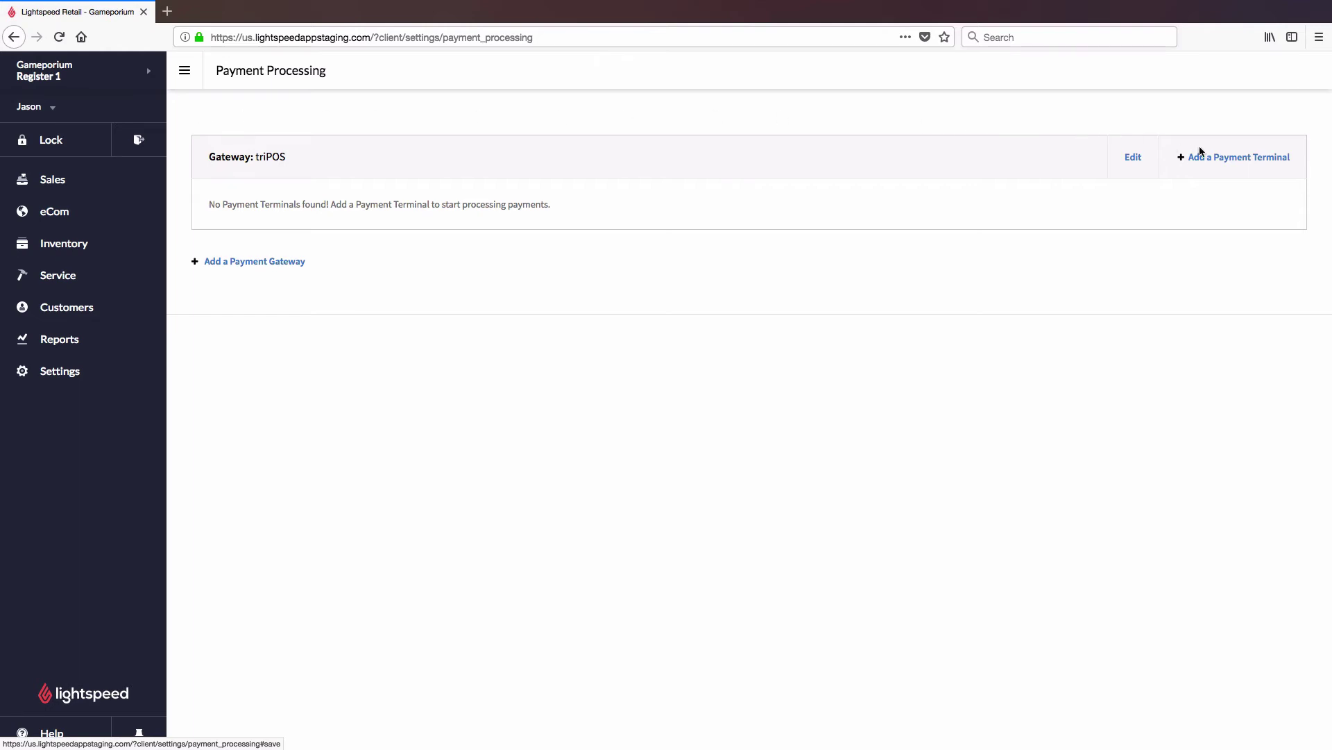
Add a payment terminal named 'Terminal' with the device's activation code and save it
left_click(1213, 159)
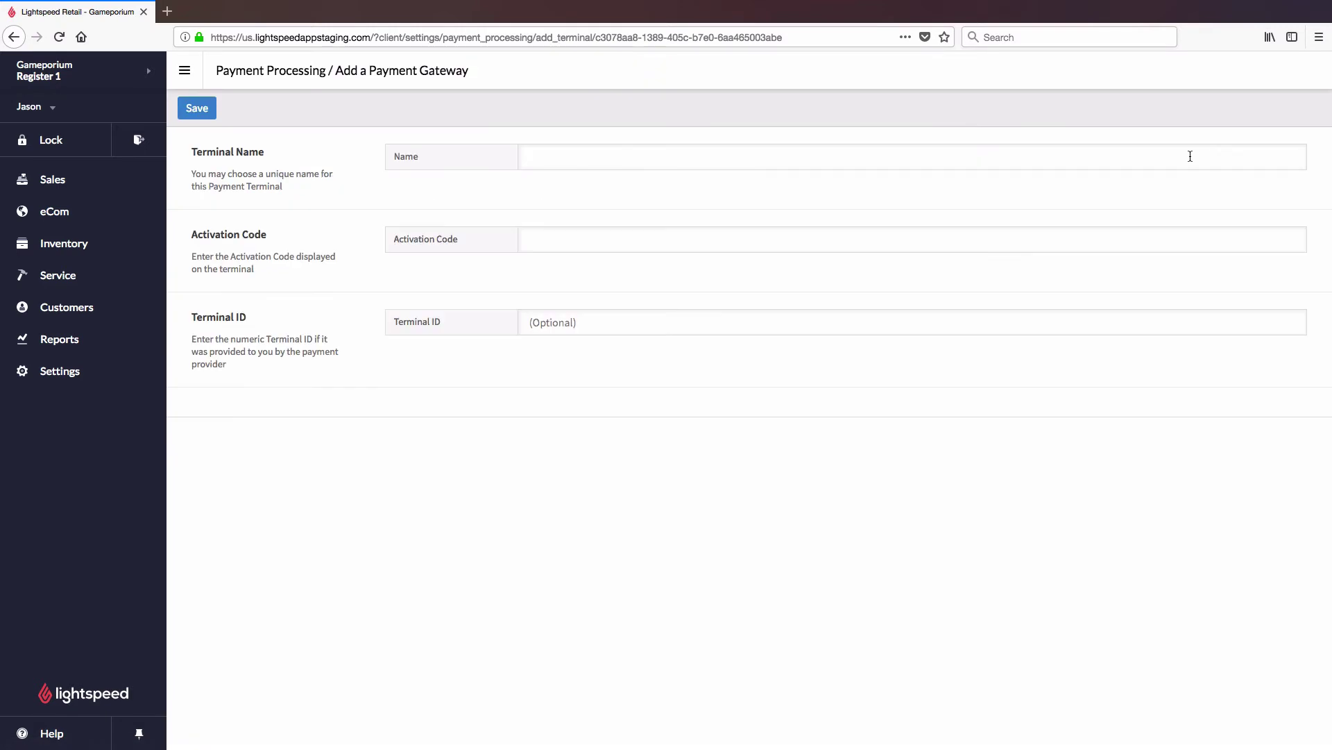
left_click(1015, 162)
type("Terminal")
left_click(933, 236)
left_click(197, 111)
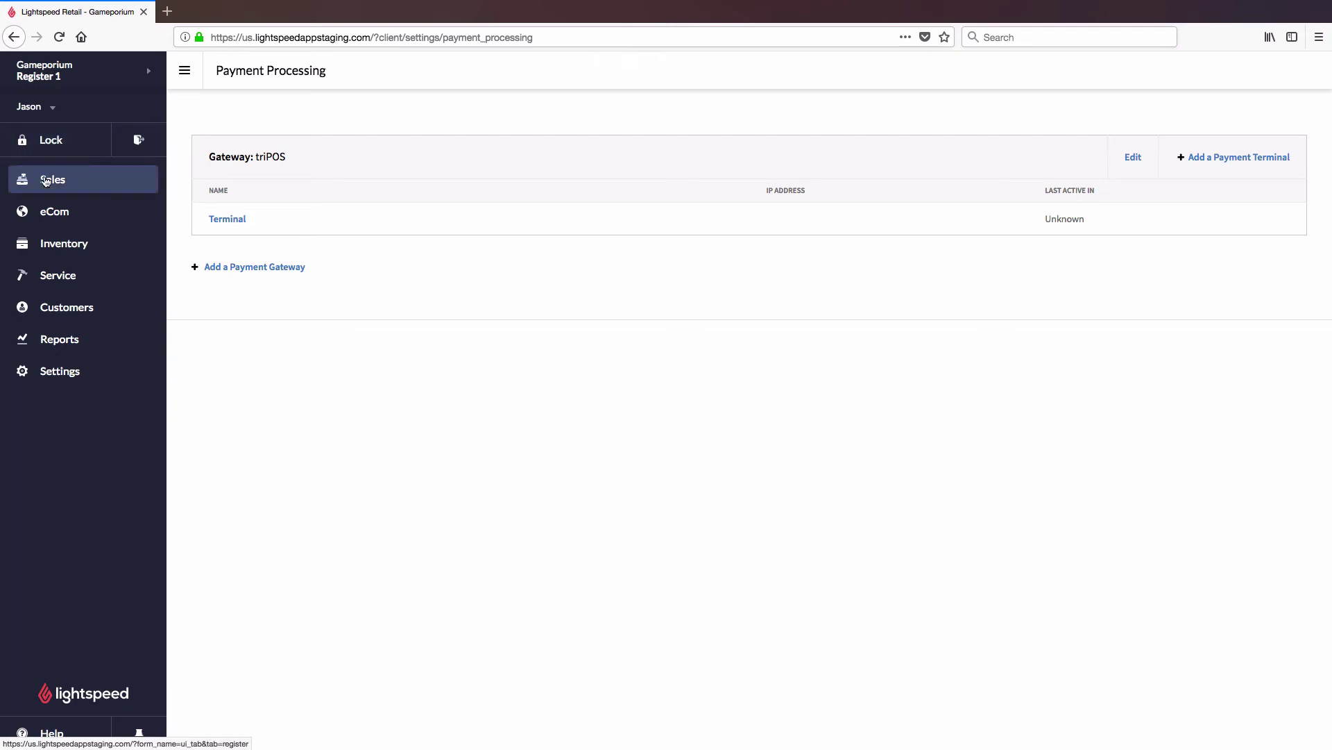
Start a new sale and add a non-taxable miscellaneous item 'test' priced at $10.00
left_click(54, 180)
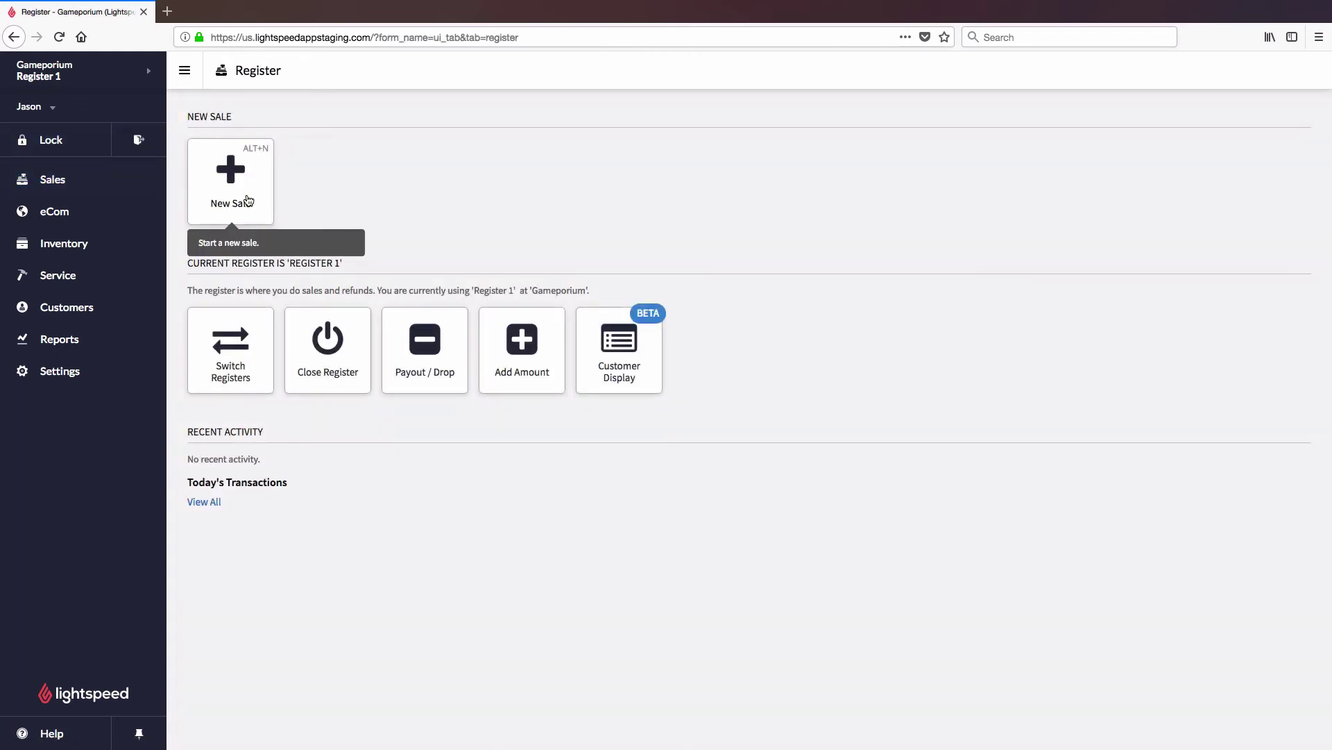
left_click(251, 197)
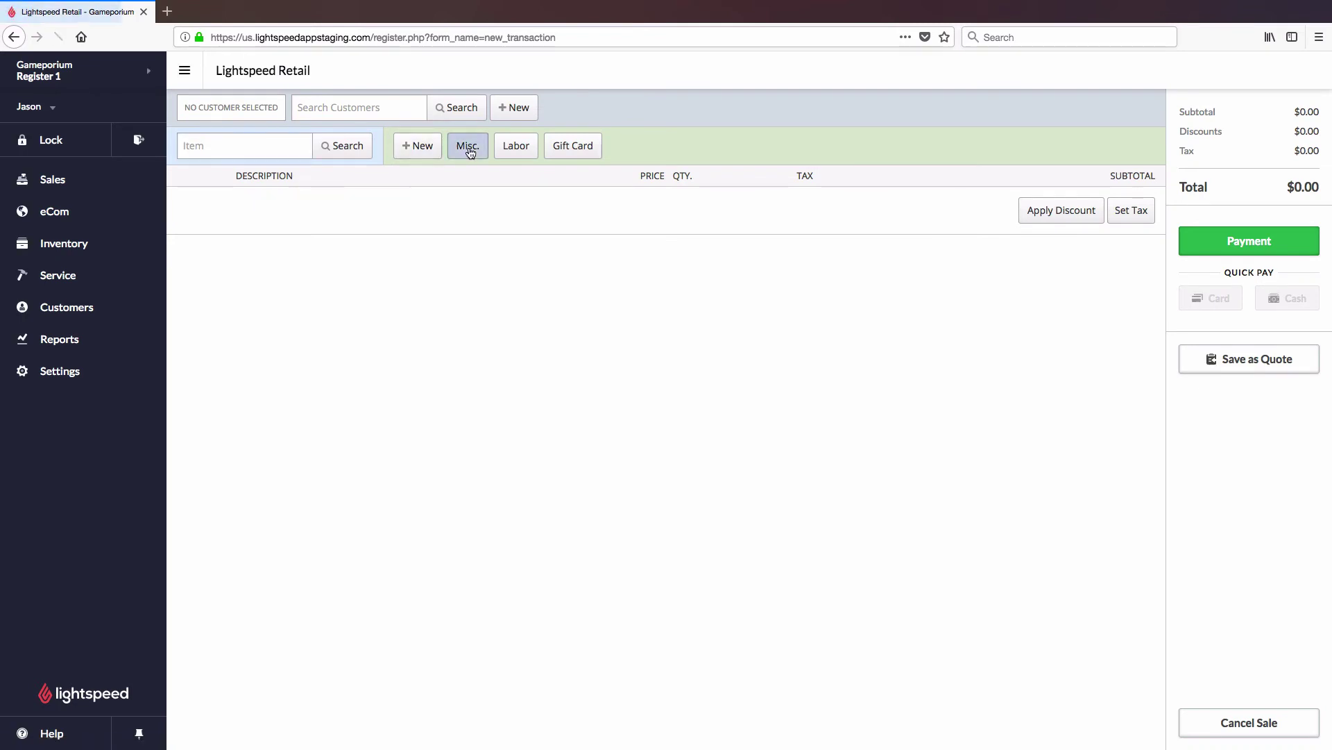
left_click(467, 146)
type("test")
key("Tab")
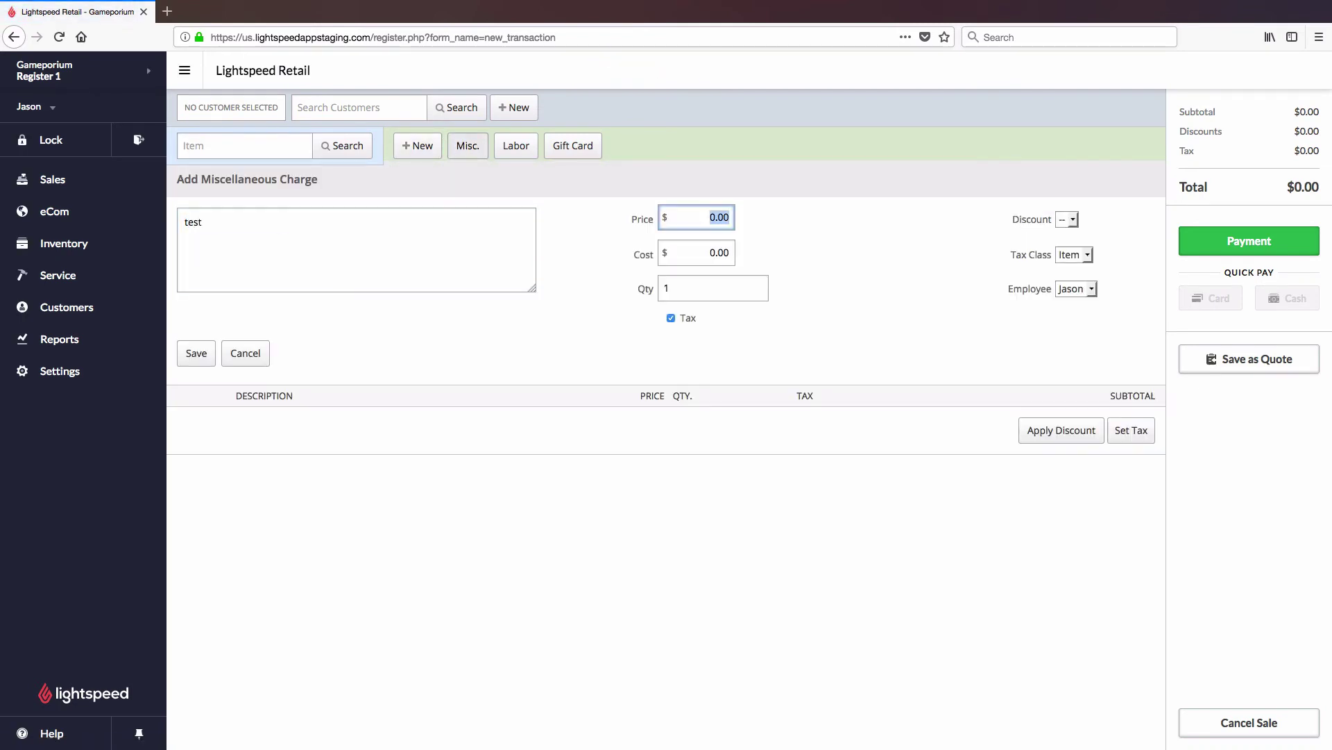
type("10")
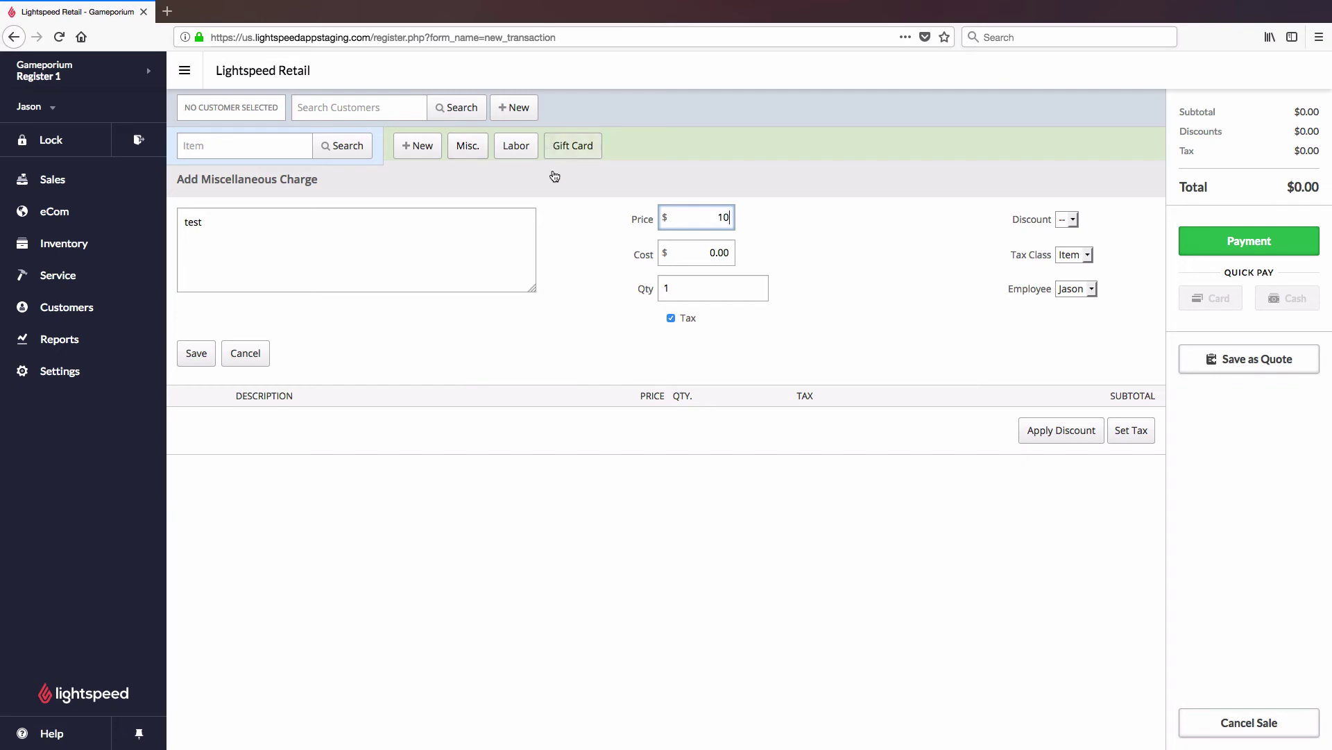
left_click(670, 319)
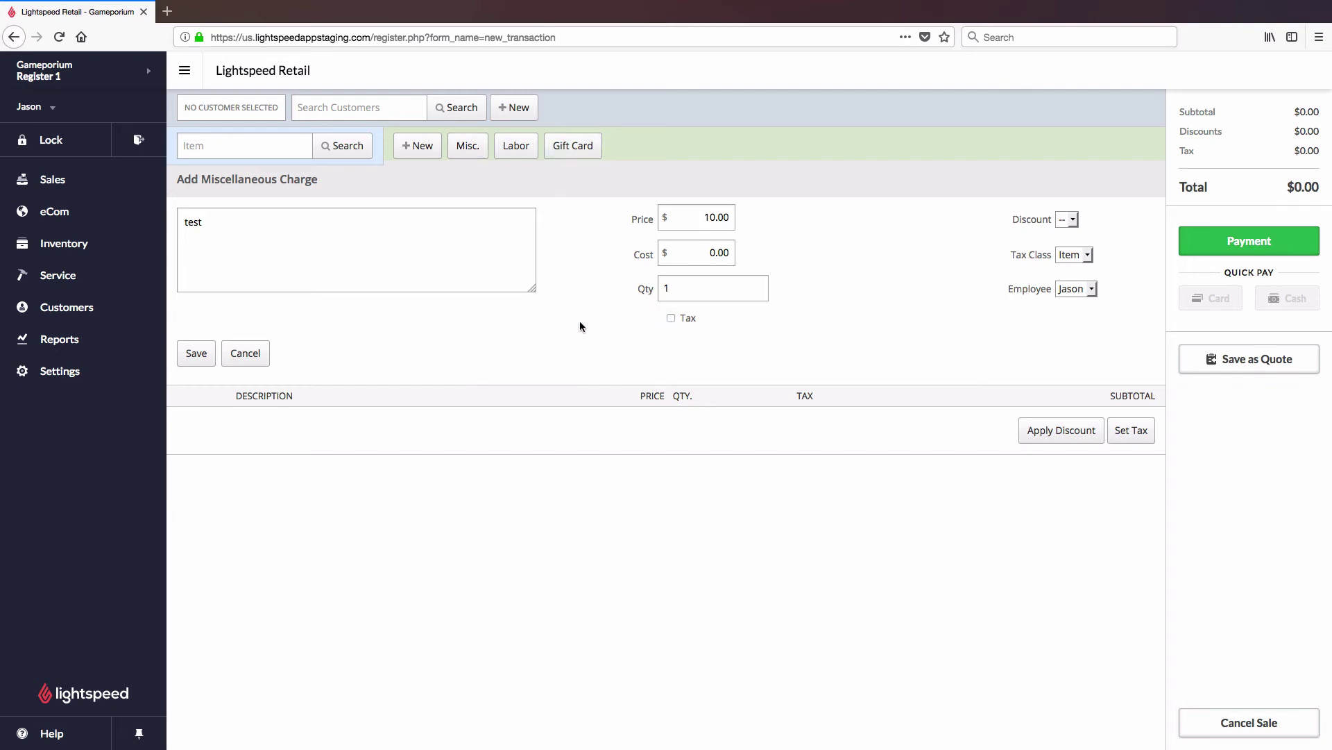
left_click(197, 354)
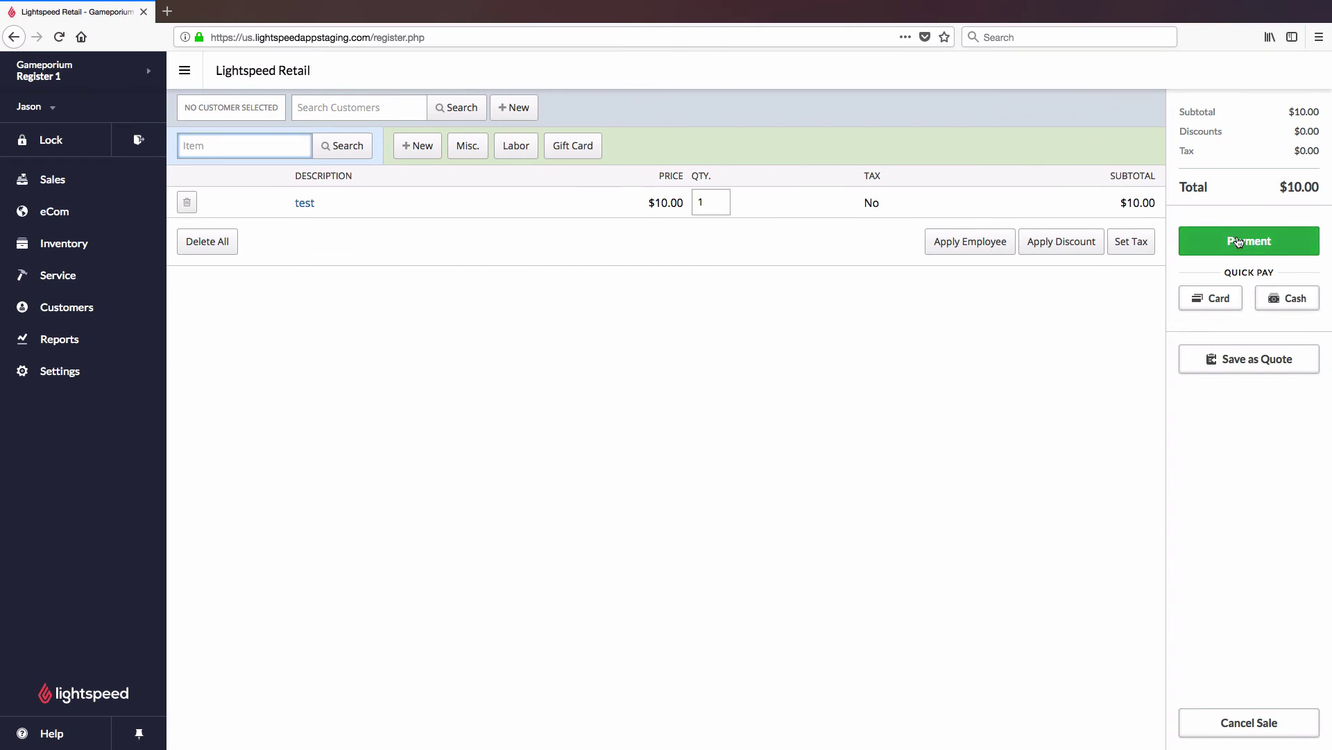
Pay the $10.00 sale by card, sending it to the device named Terminal
left_click(1222, 302)
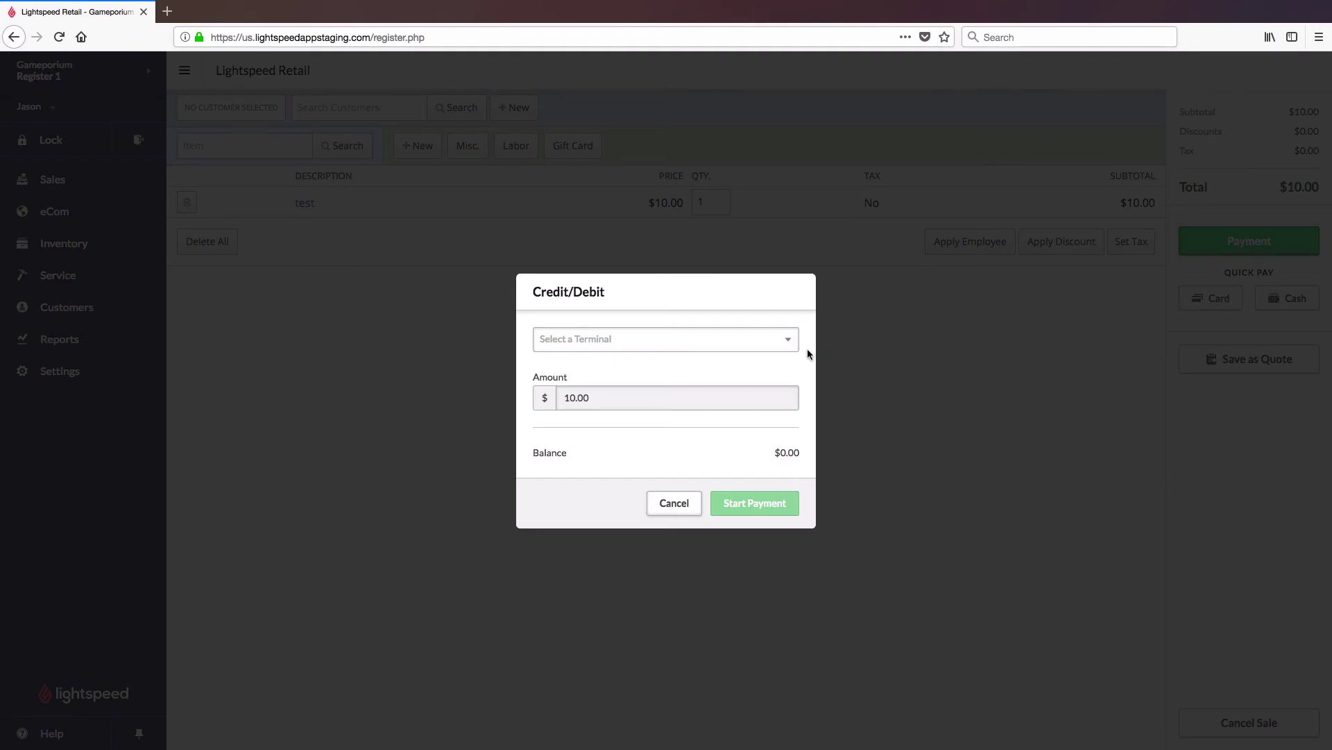
left_click(792, 345)
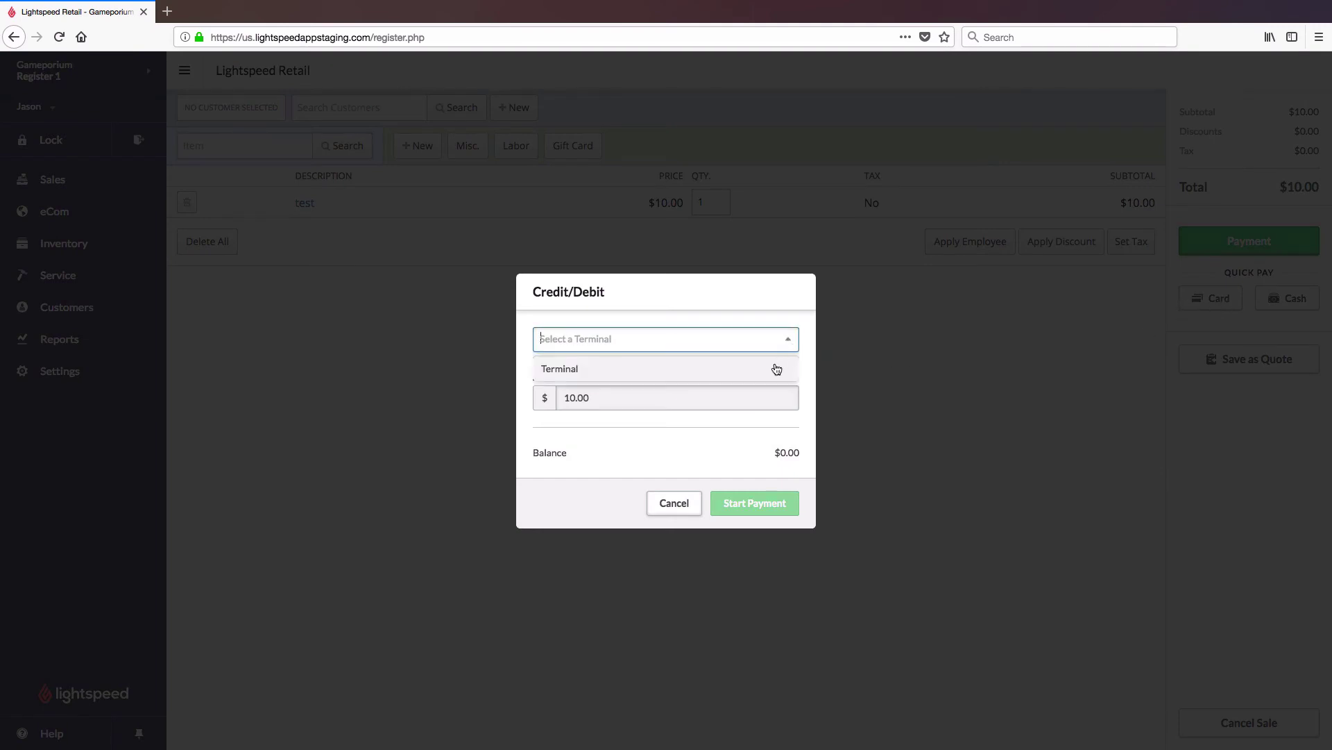
left_click(777, 368)
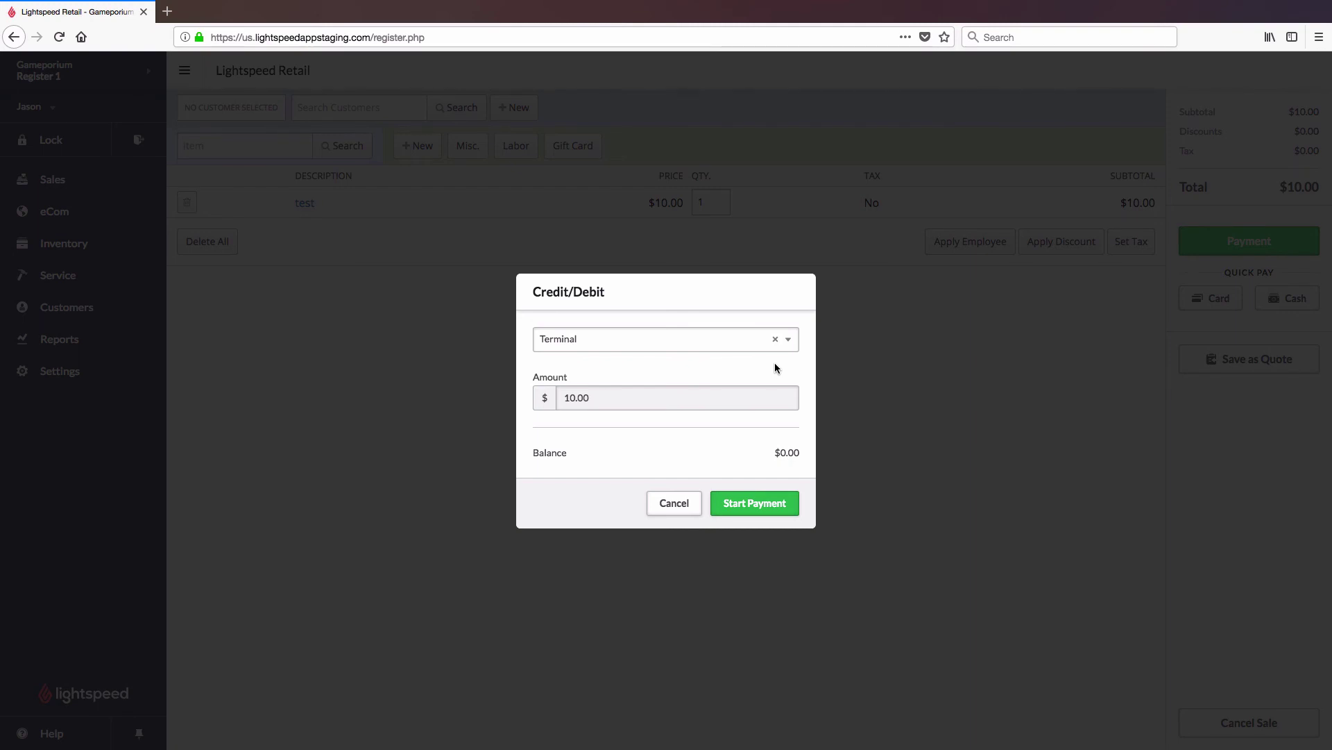
left_click(784, 503)
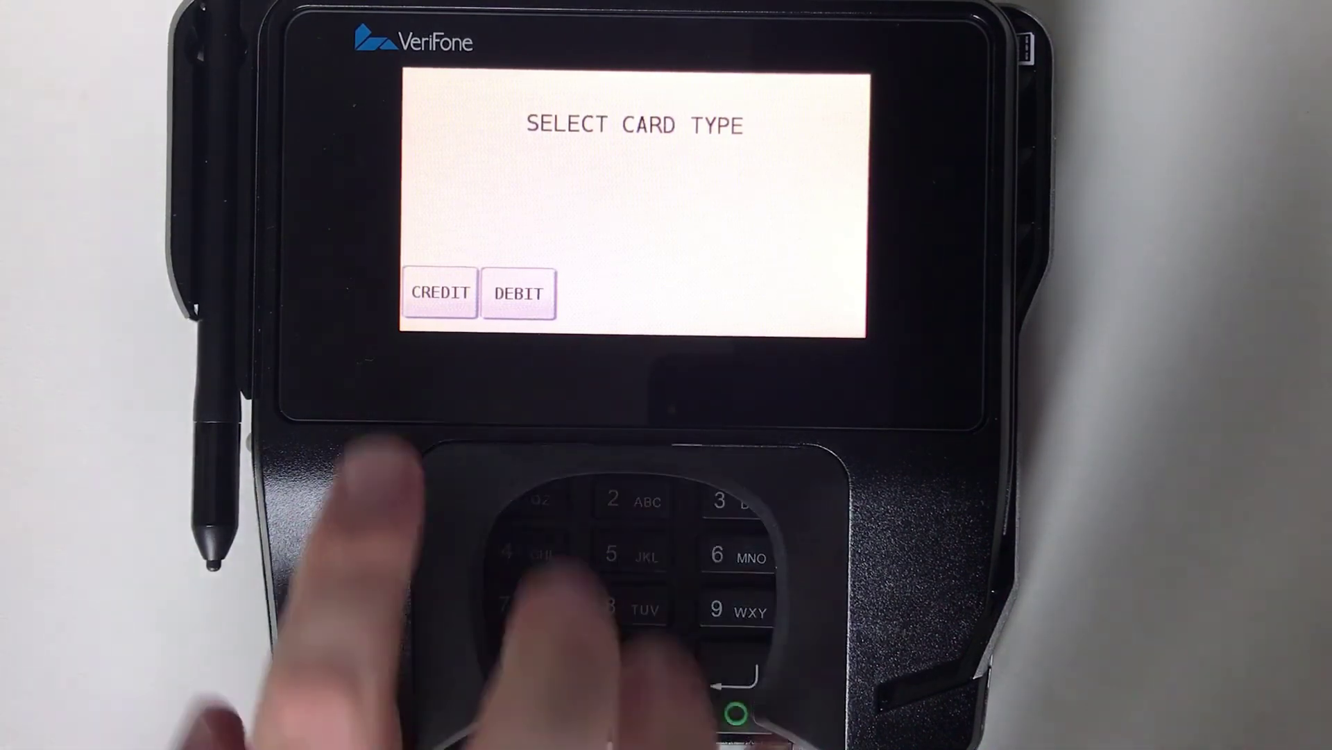
On the Verifone terminal choose CREDIT, confirm $10.00, sign and submit the signature
left_click(440, 293)
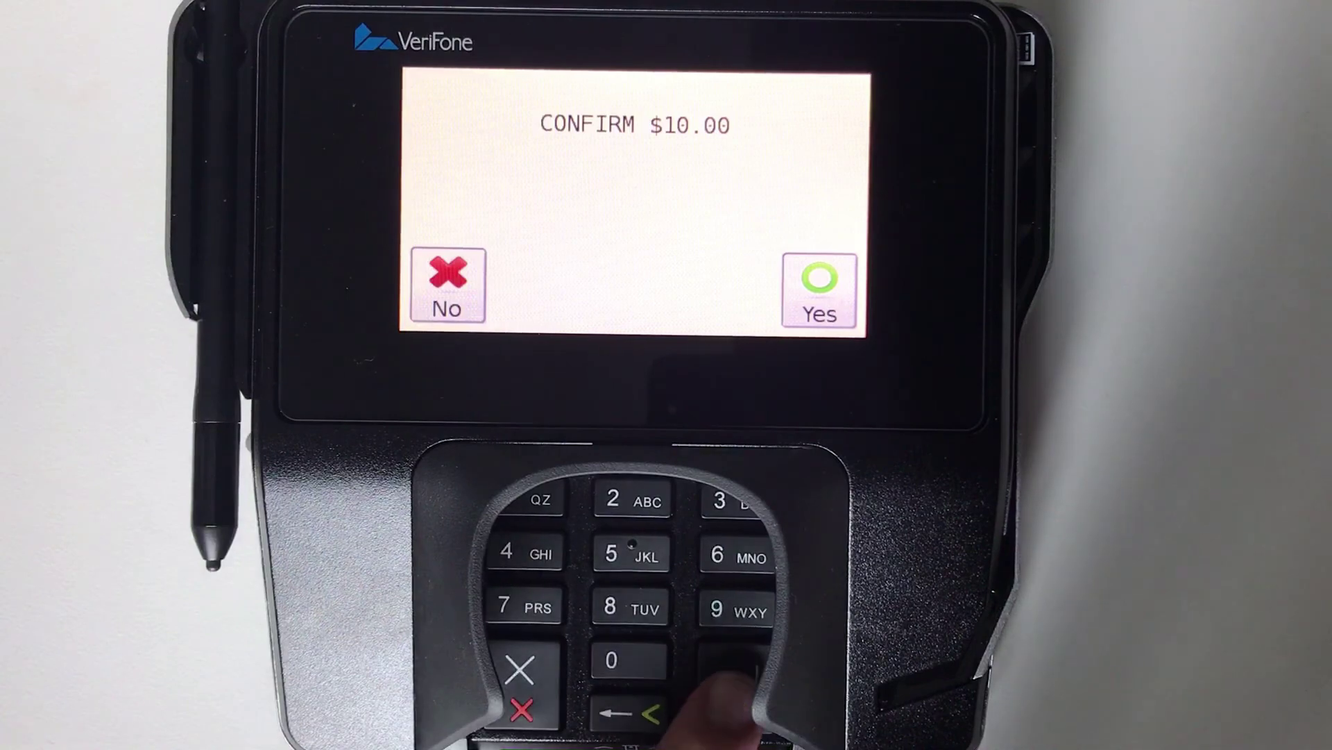
key("Return")
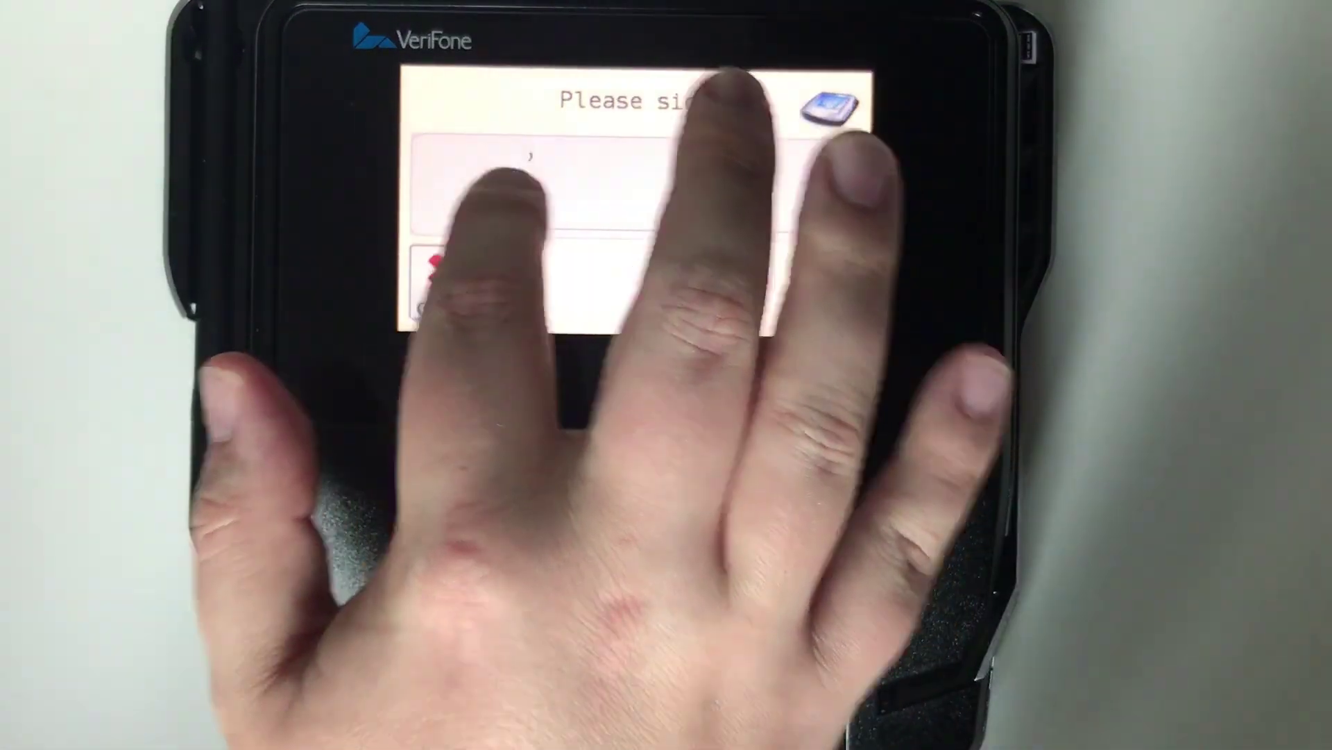
mouse_move(512, 154)
left_mouse_down()
mouse_move(645, 222)
mouse_move(728, 194)
mouse_move(842, 209)
left_mouse_up()
left_click(821, 284)
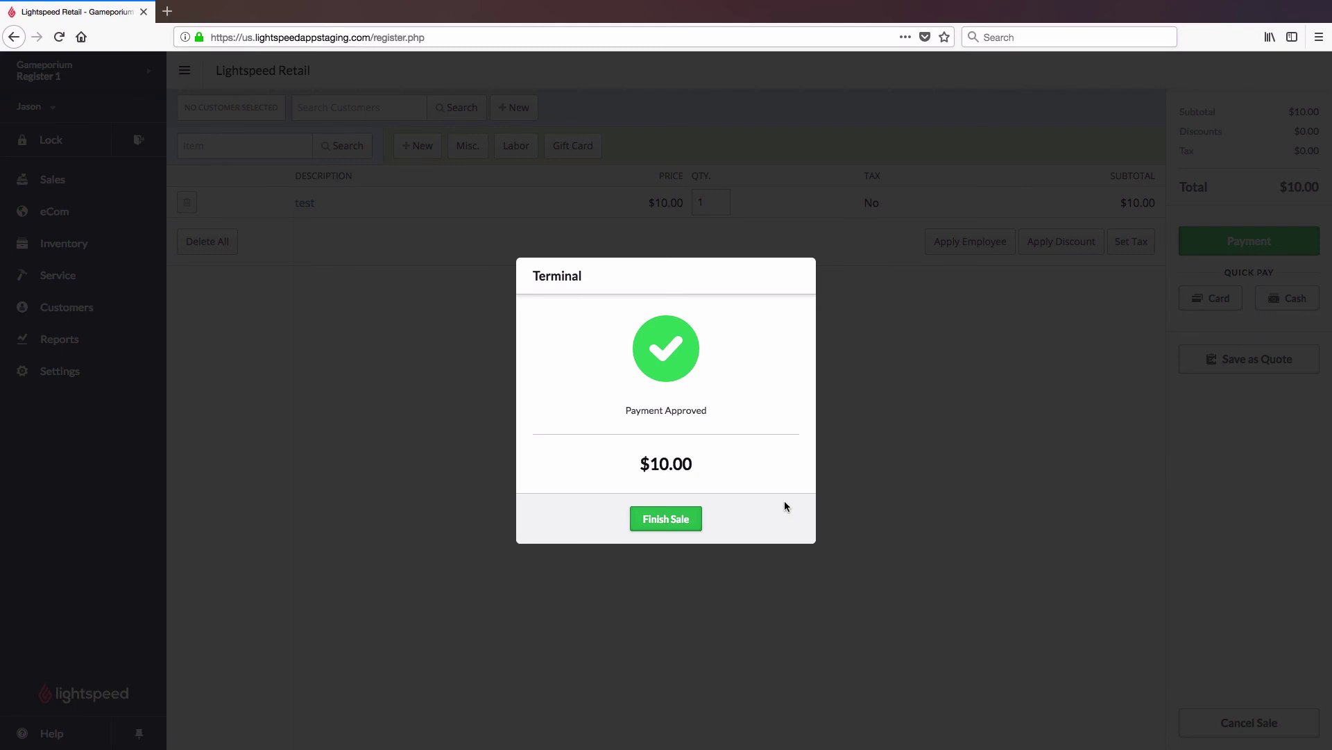
Finish the sale from the Payment Approved dialog
left_click(689, 518)
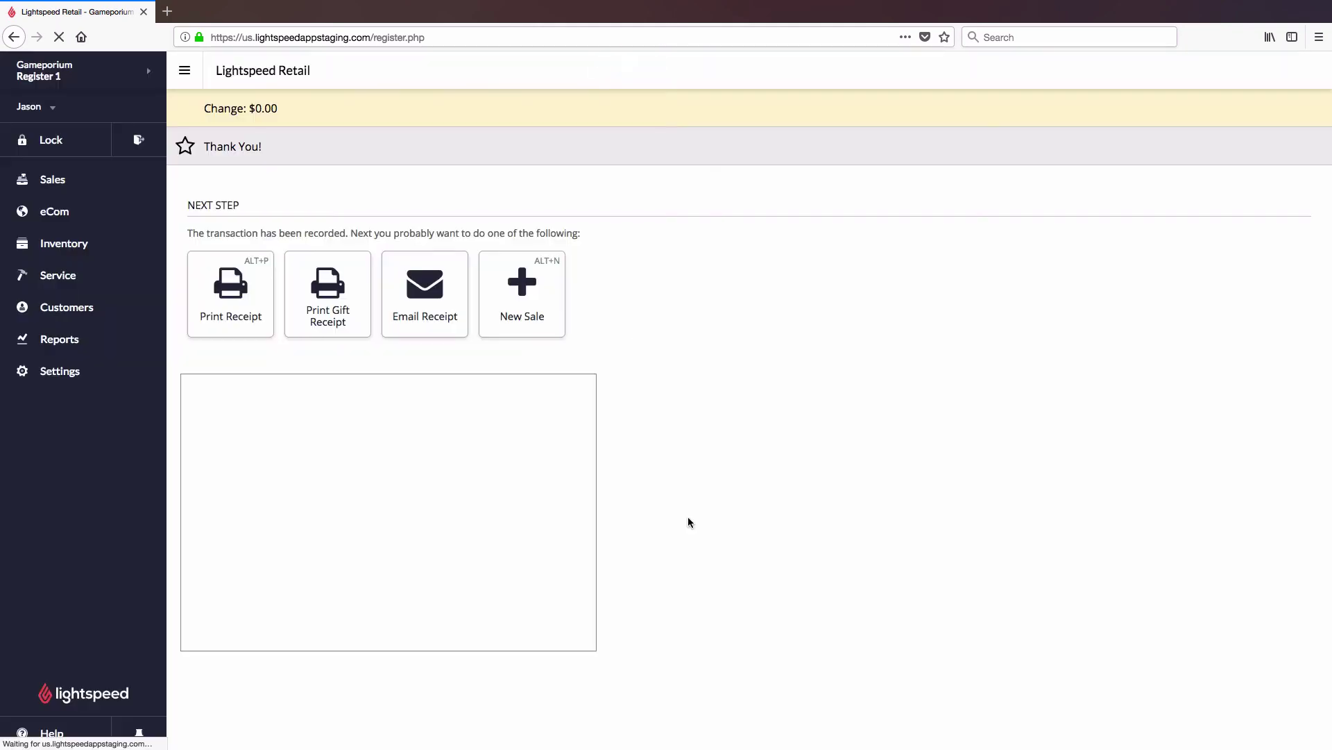